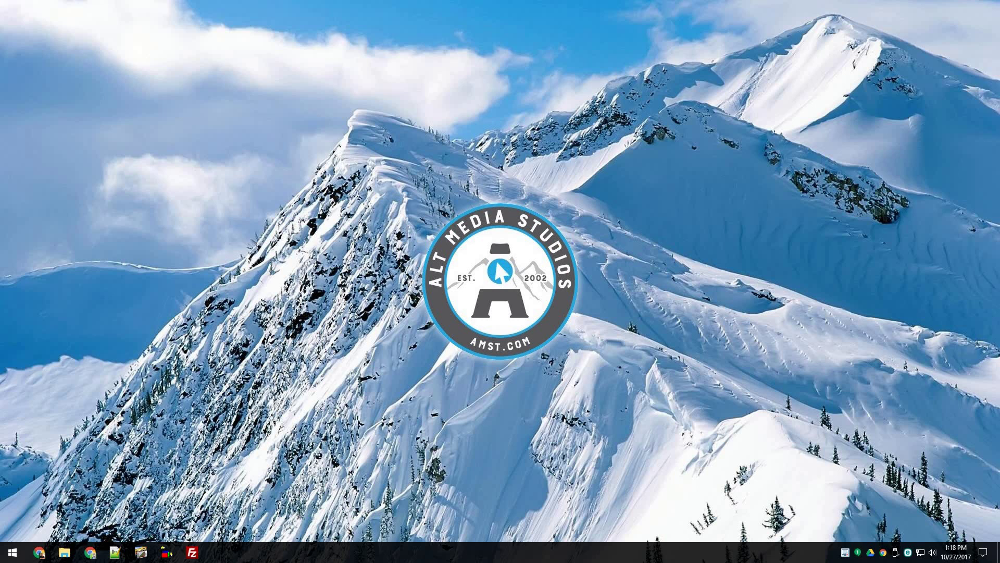
# Step: Tick 'Open as window' for Gmail on chrome://apps, then close the Chrome browser window
pyautogui.click(40, 553)
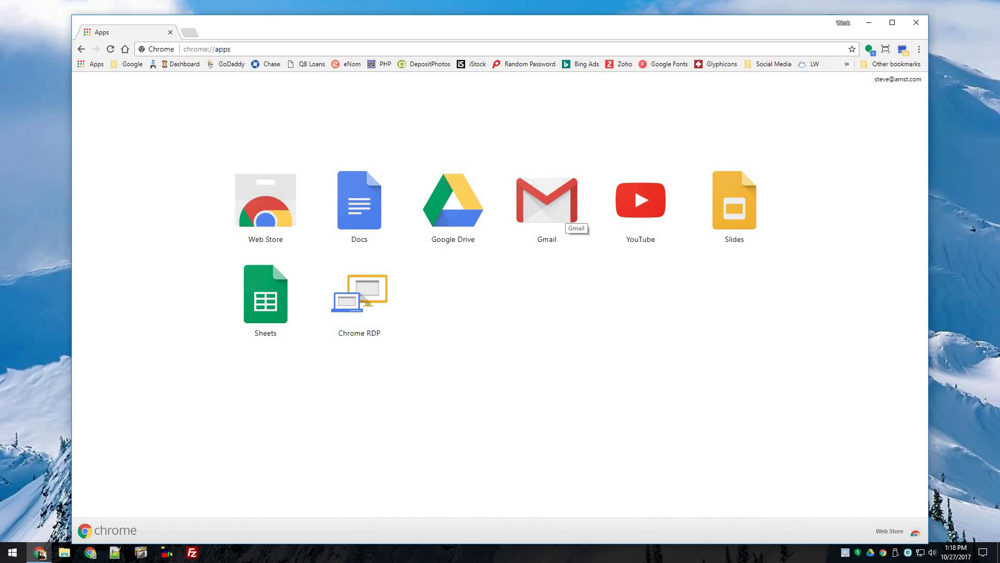
pyautogui.rightClick(558, 204)
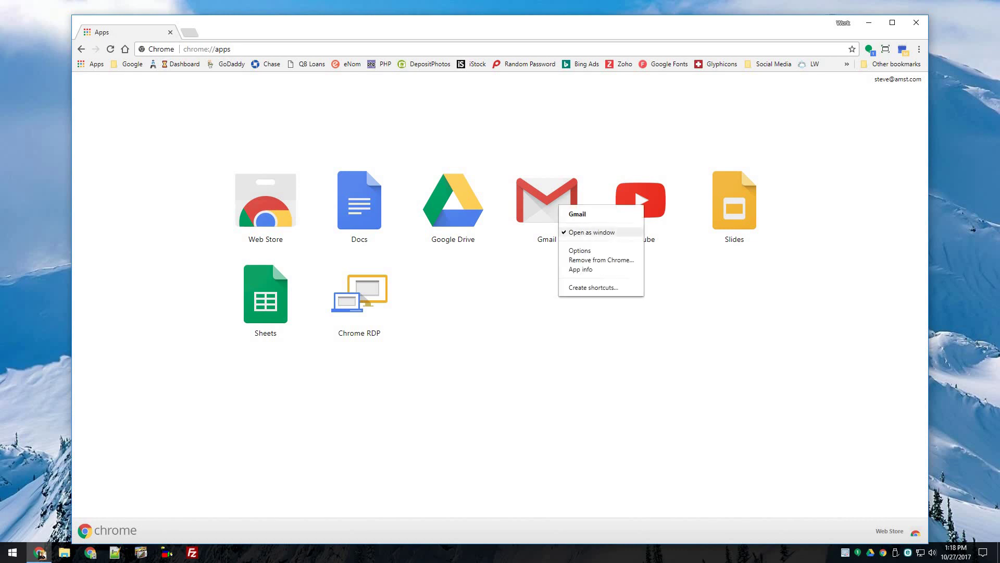
pyautogui.rightClick(552, 208)
pyautogui.click(586, 236)
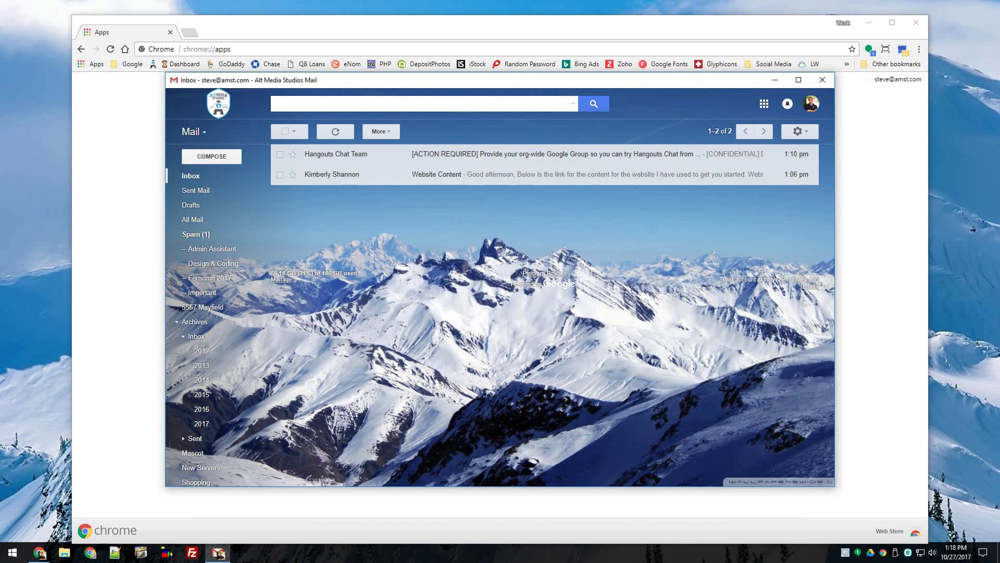
pyautogui.click(916, 23)
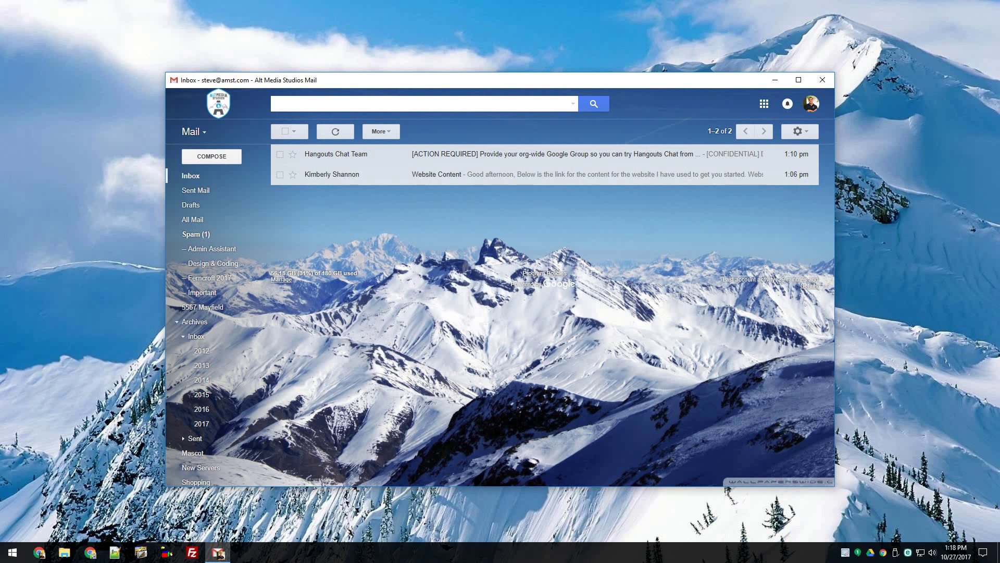
# Step: Reopen Gmail from chrome://apps as its own window and pin it to the taskbar
pyautogui.click(822, 80)
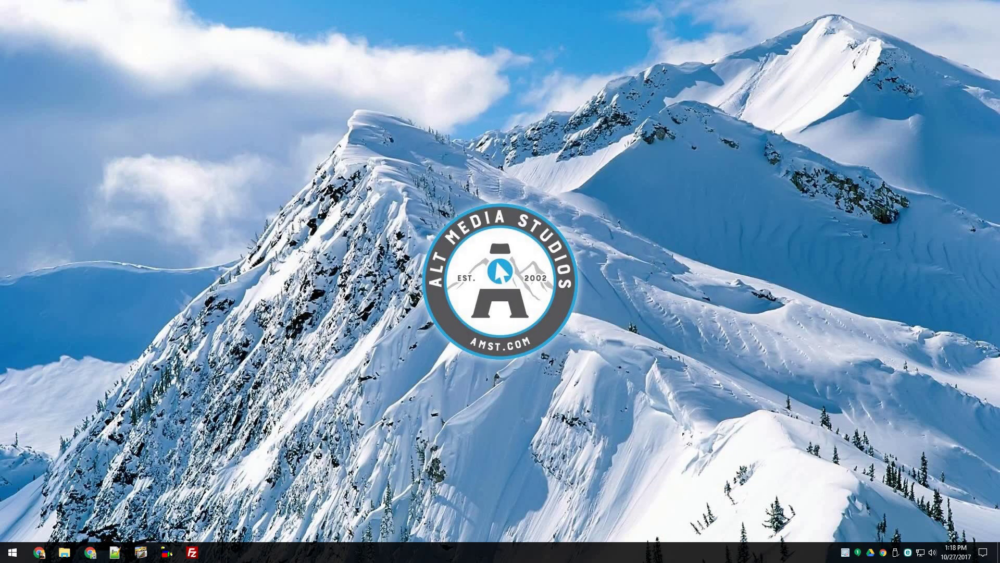
pyautogui.click(39, 553)
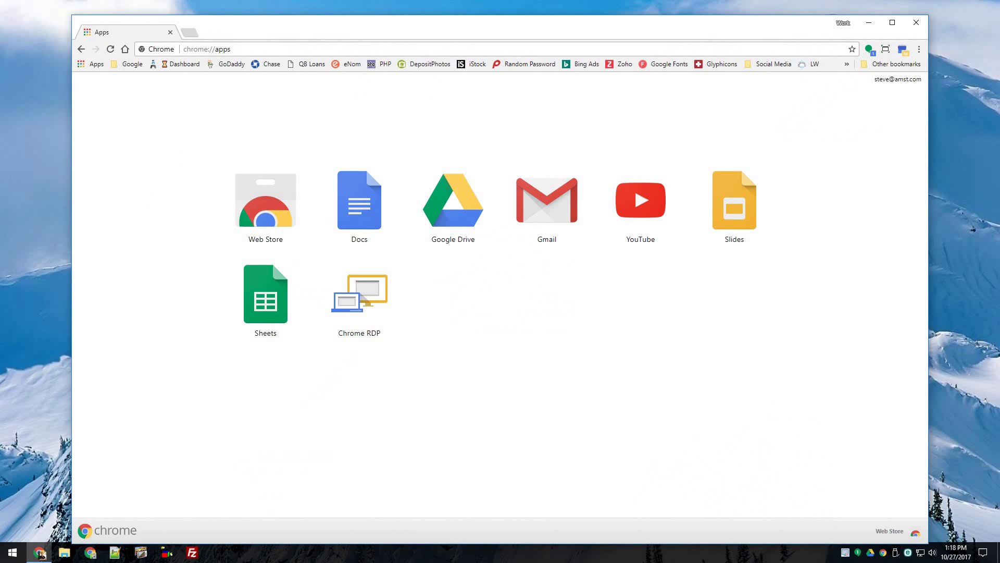
pyautogui.click(547, 200)
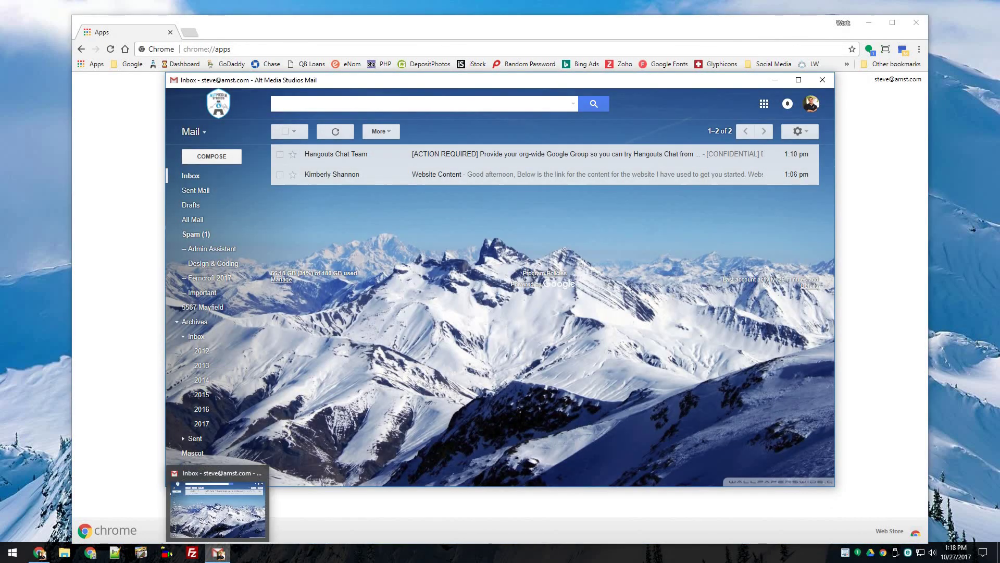
pyautogui.rightClick(219, 553)
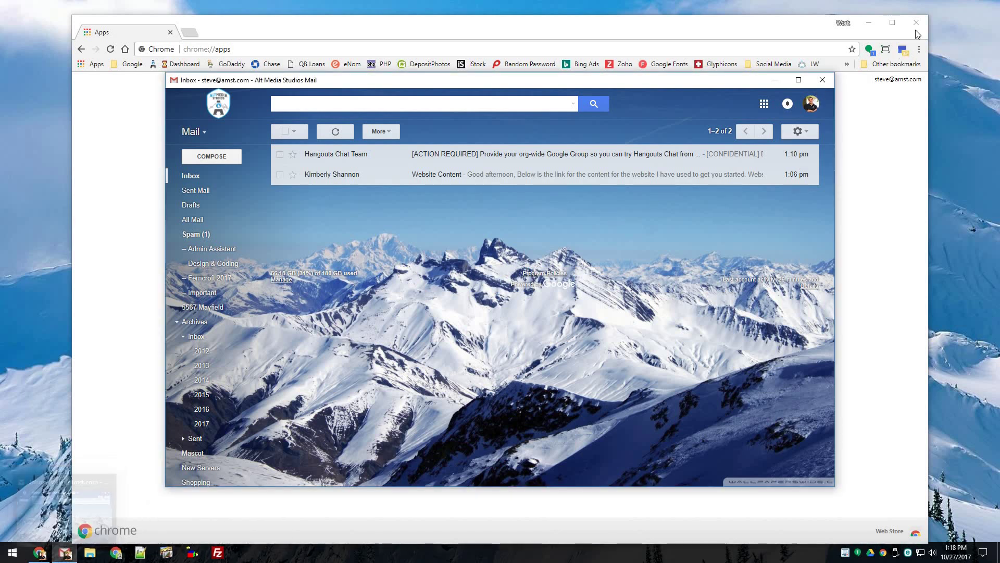
# Step: Close the Gmail and Chrome windows, then relaunch Gmail from its pinned taskbar icon
pyautogui.click(822, 79)
pyautogui.click(917, 22)
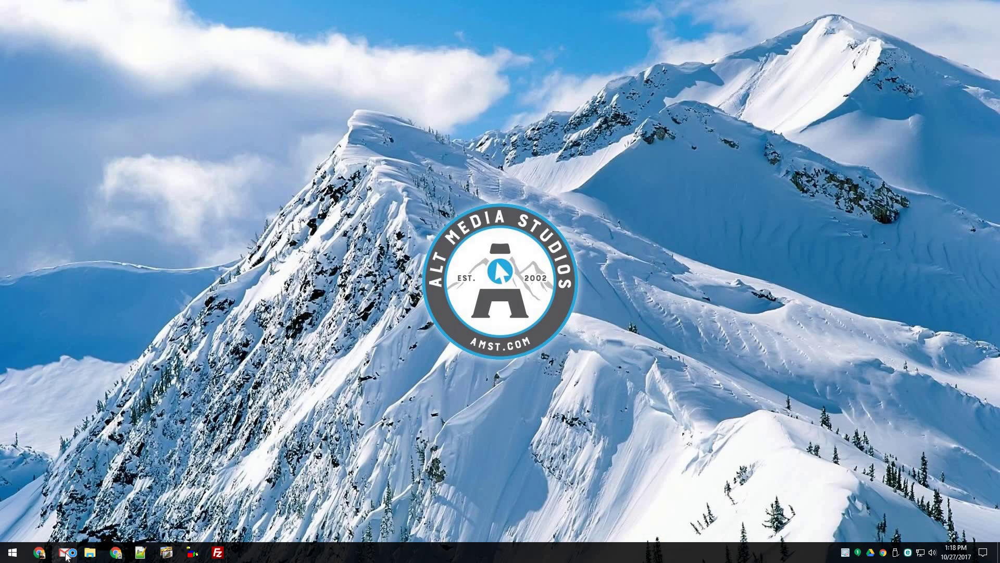
pyautogui.click(65, 553)
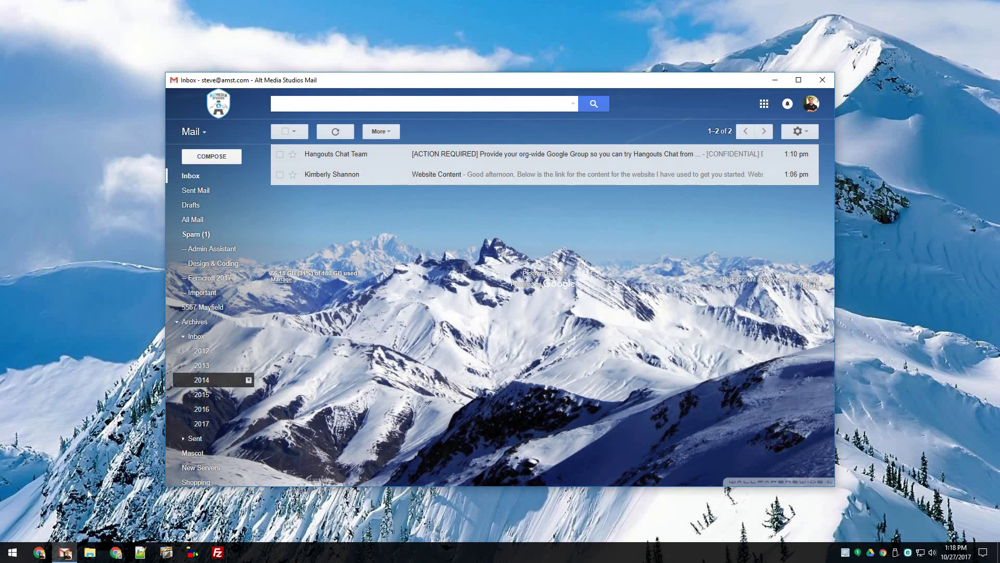
# Step: Set Google Drive to 'Open as window', launch it, and pin it to the taskbar
pyautogui.click(39, 553)
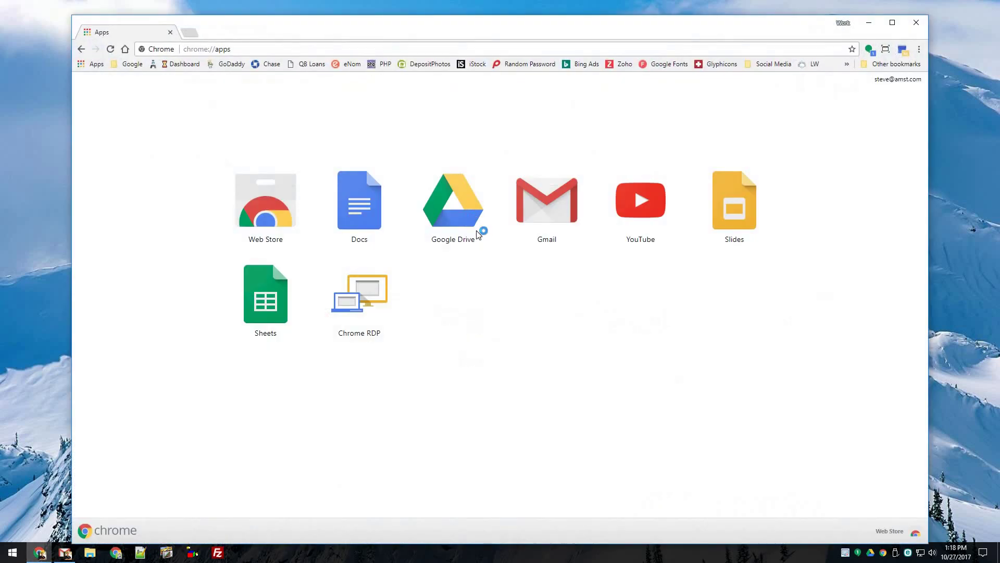
pyautogui.rightClick(466, 213)
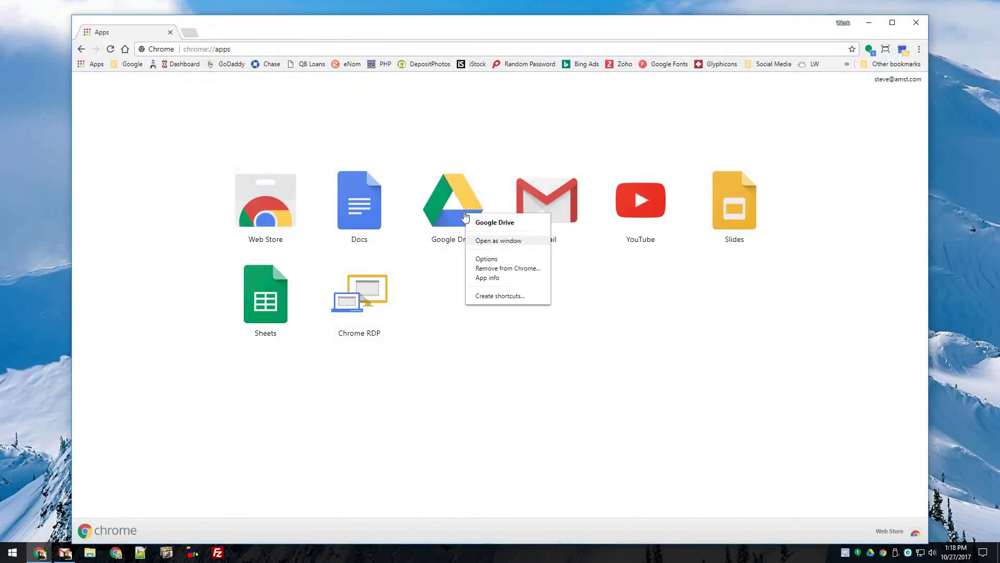
pyautogui.click(497, 240)
pyautogui.click(469, 199)
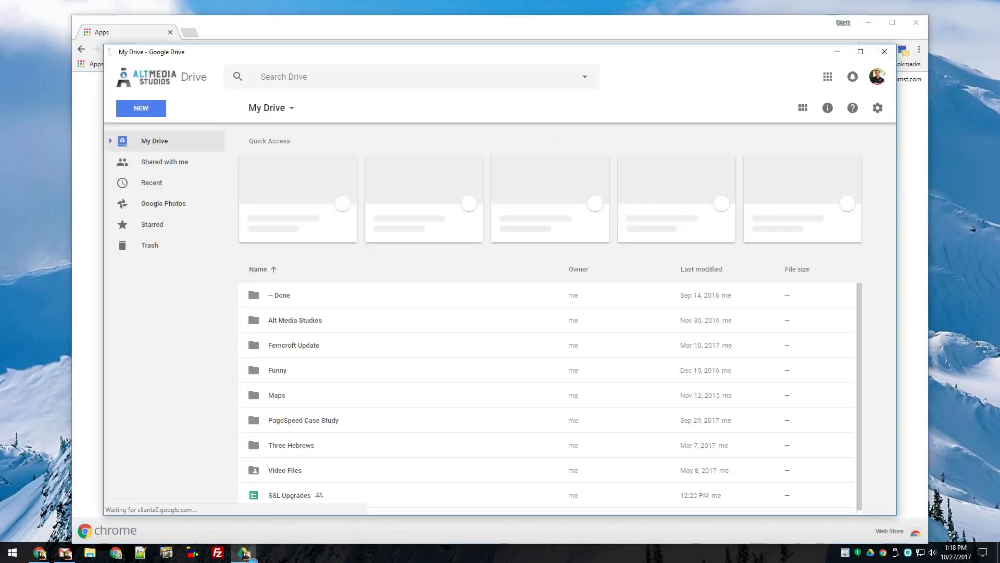
pyautogui.rightClick(244, 553)
pyautogui.click(571, 335)
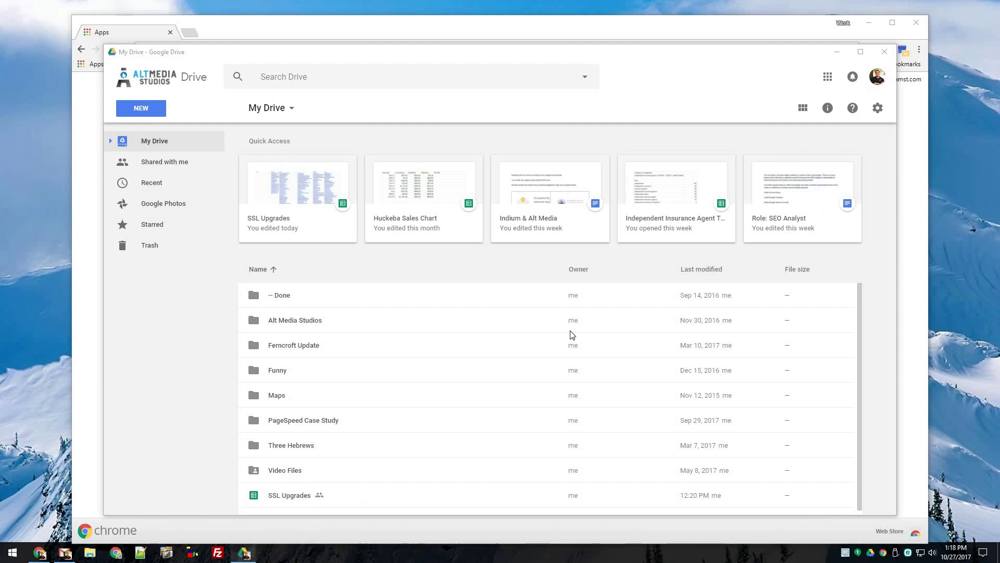
# Step: Close Drive and Chrome, then relaunch Drive and Gmail from their pinned taskbar icons
pyautogui.click(883, 52)
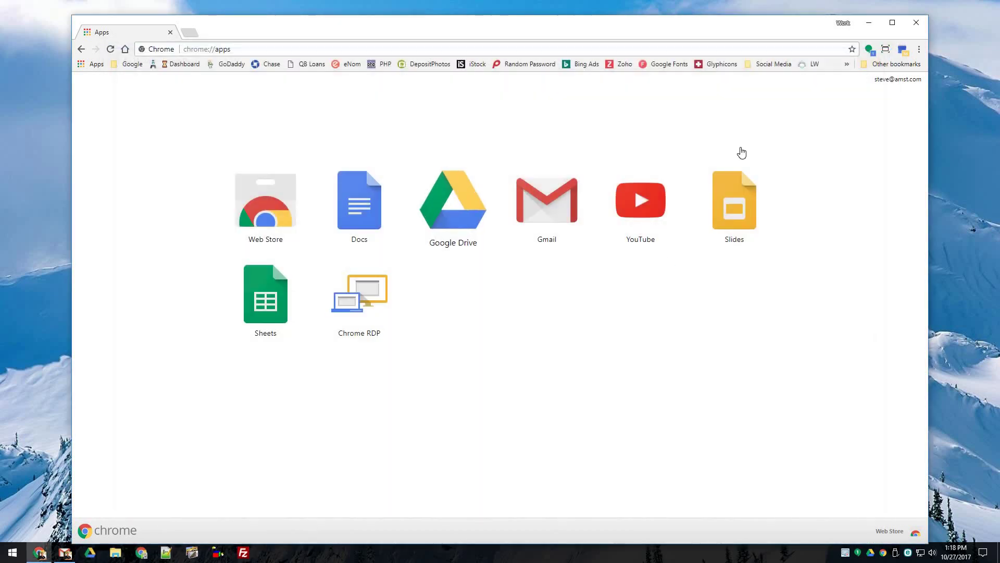
pyautogui.click(64, 553)
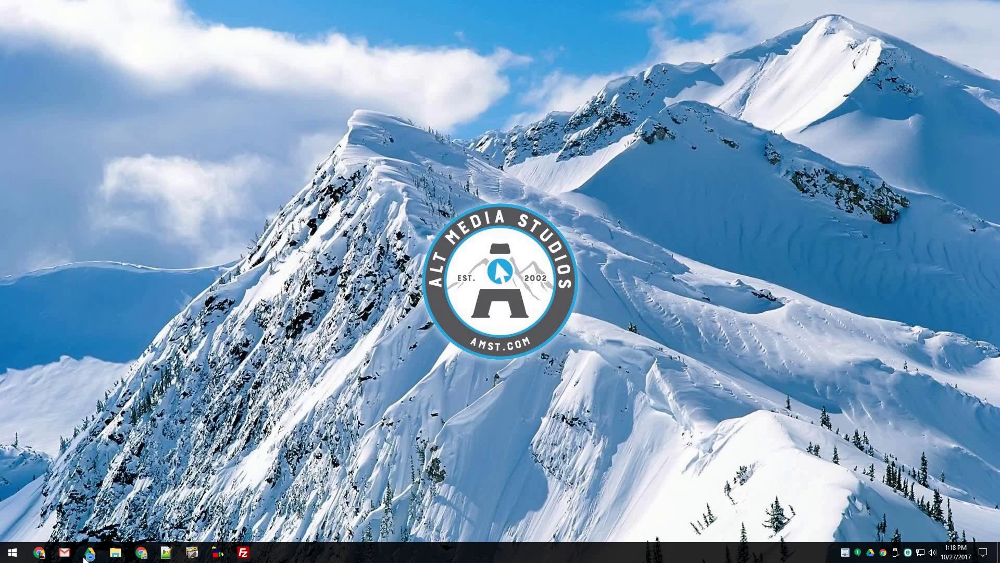
pyautogui.click(90, 552)
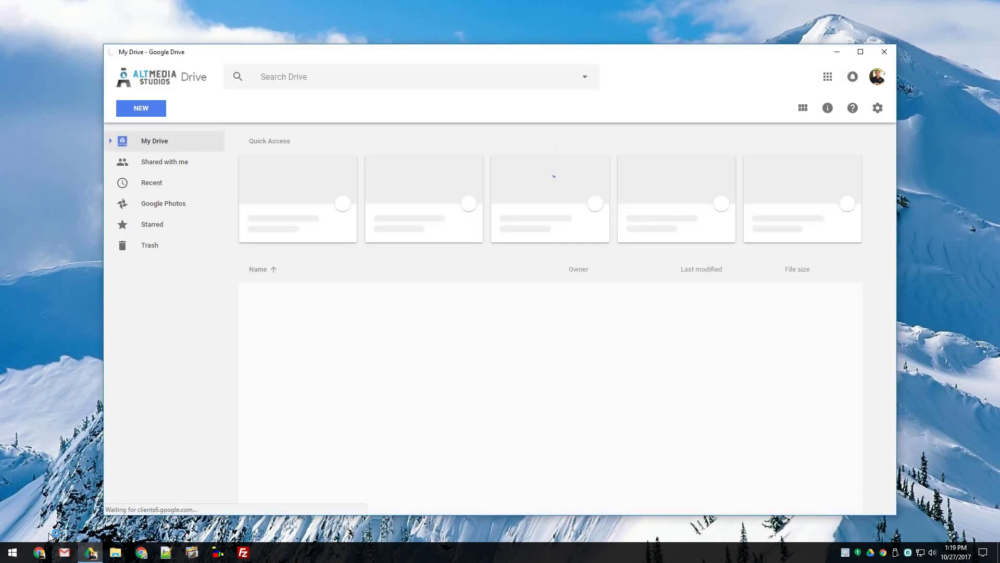
pyautogui.click(65, 553)
pyautogui.click(40, 553)
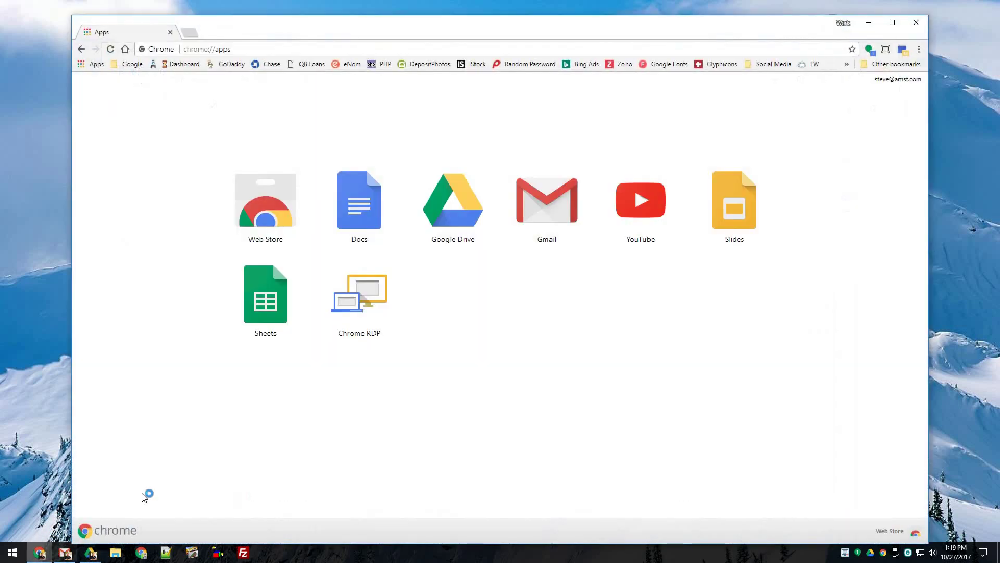